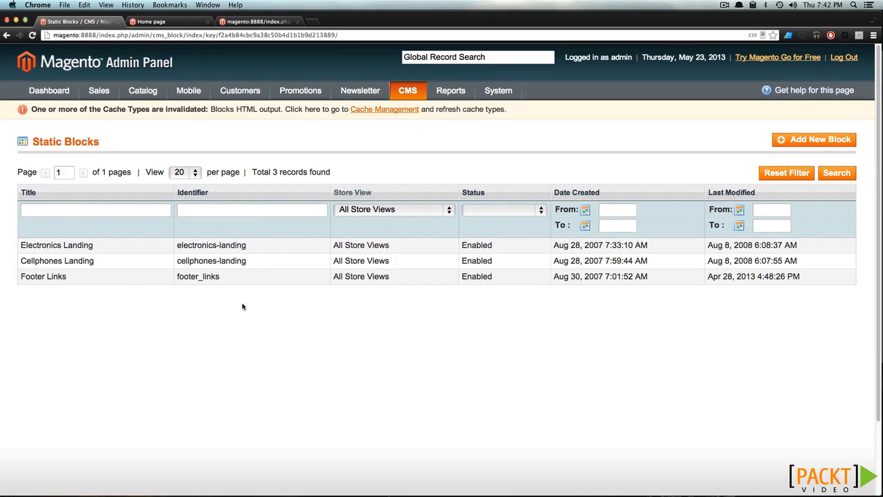
- Open the Footer Links static block and examine the links in its content
click(145, 284)
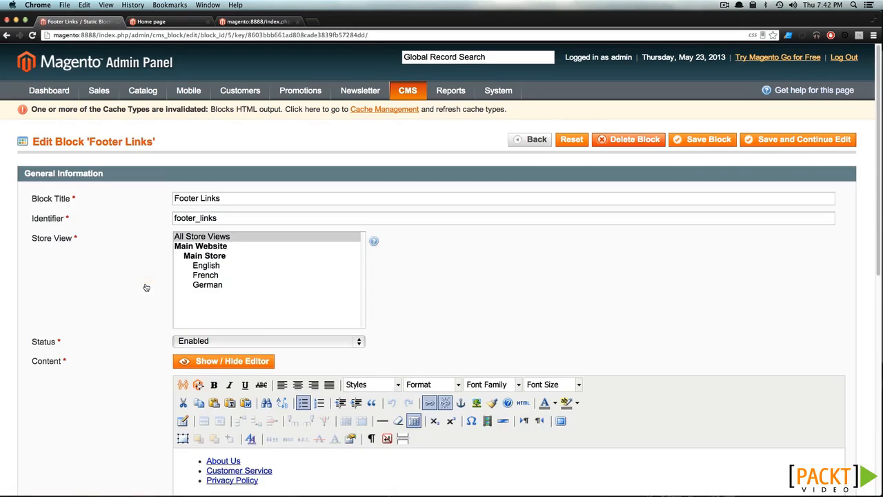
scroll(145, 288, down, 2)
scroll(228, 449, down, 3)
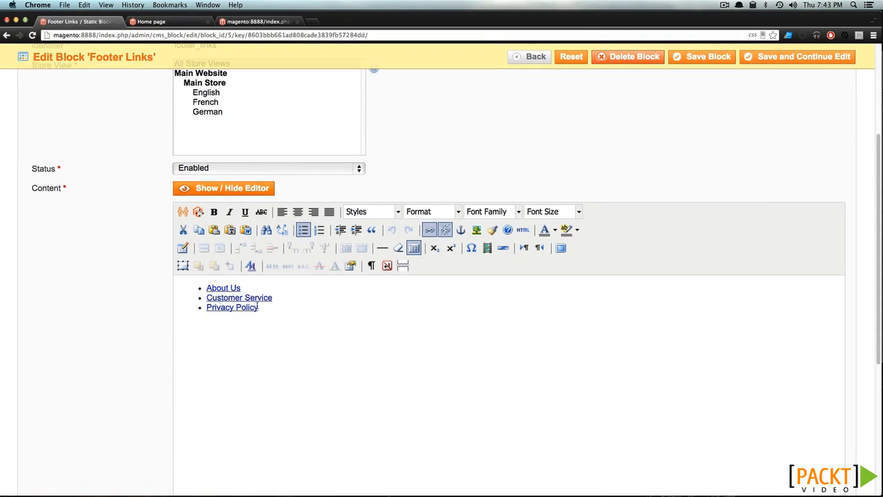
- Examine the About Us, Customer Service and Privacy Policy links in the storefront home page footer
click(191, 25)
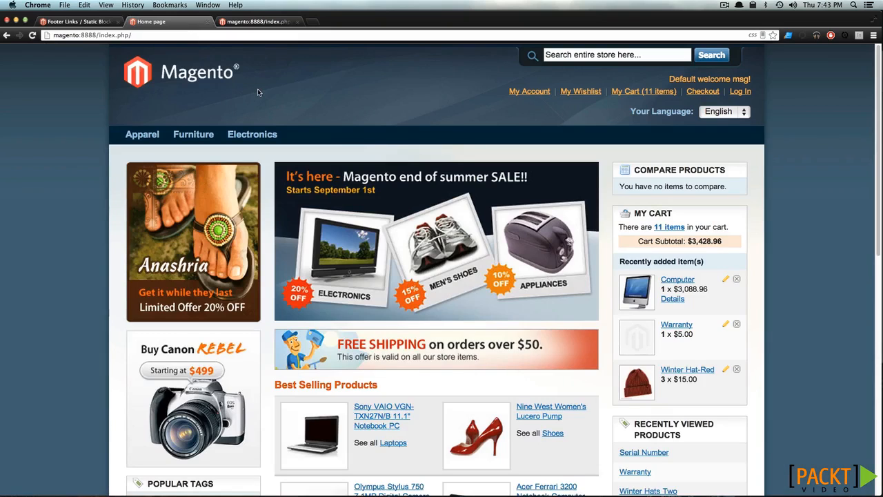
scroll(258, 92, down, 5)
scroll(258, 92, down, 5)
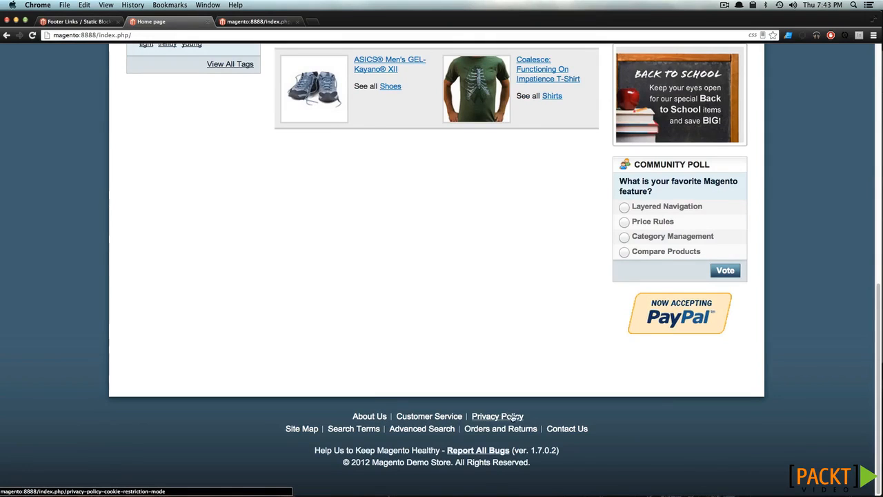
drag(537, 417, 353, 409)
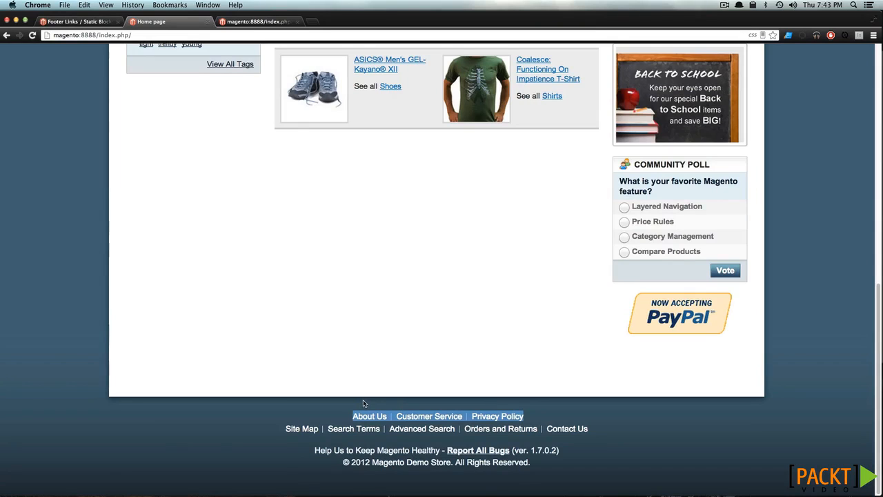
- Open the Electronics category page on the storefront
scroll(373, 396, up, 3)
key(super+r)
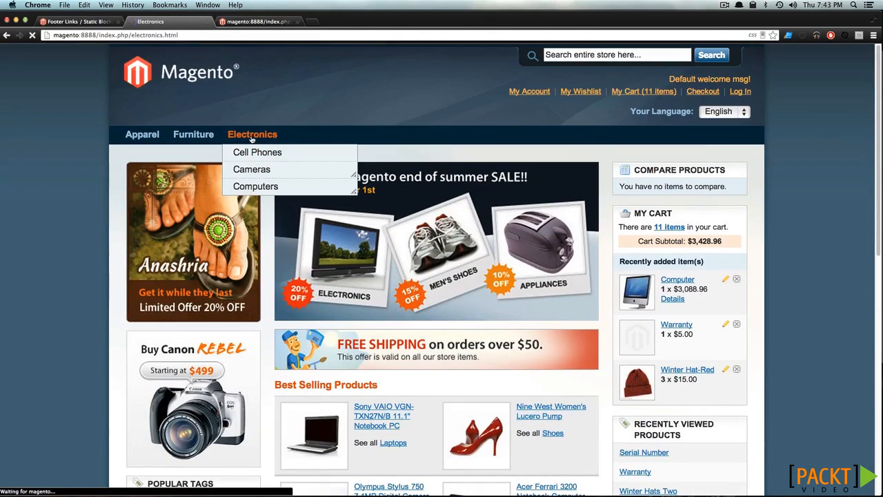
click(251, 135)
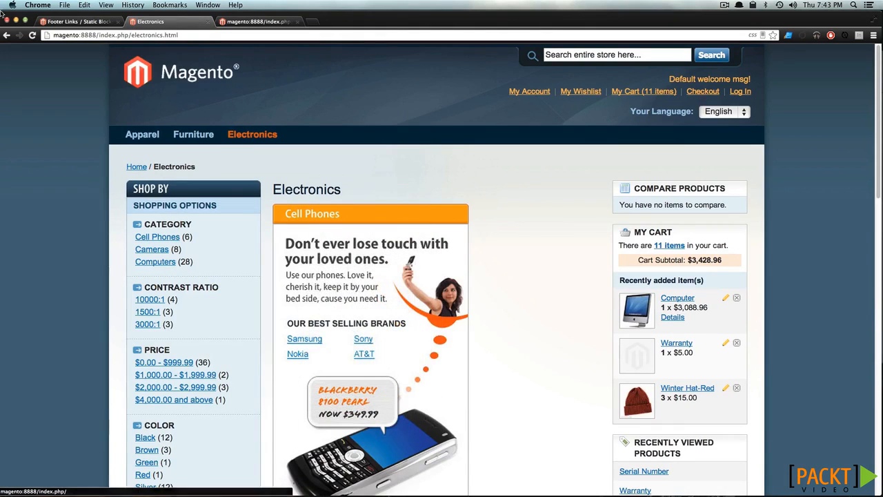
- Return to the static blocks list in the admin and open the Electronics Landing block to examine its content
click(69, 21)
click(6, 36)
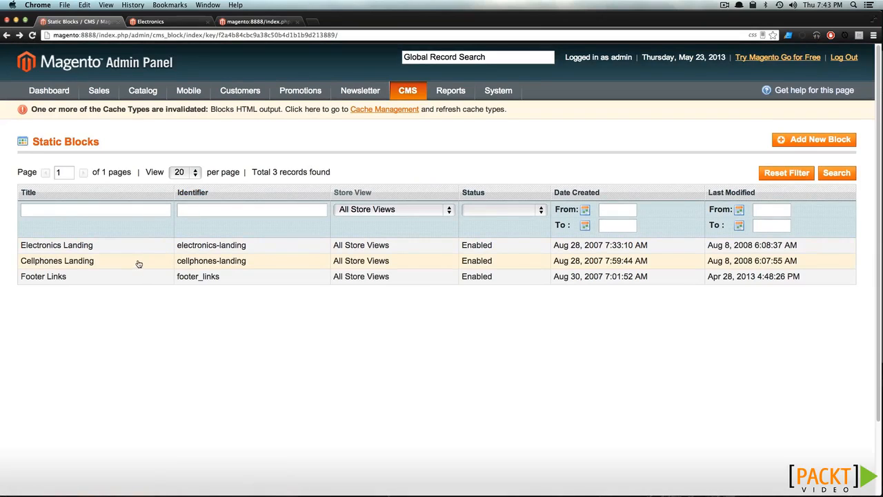
click(124, 246)
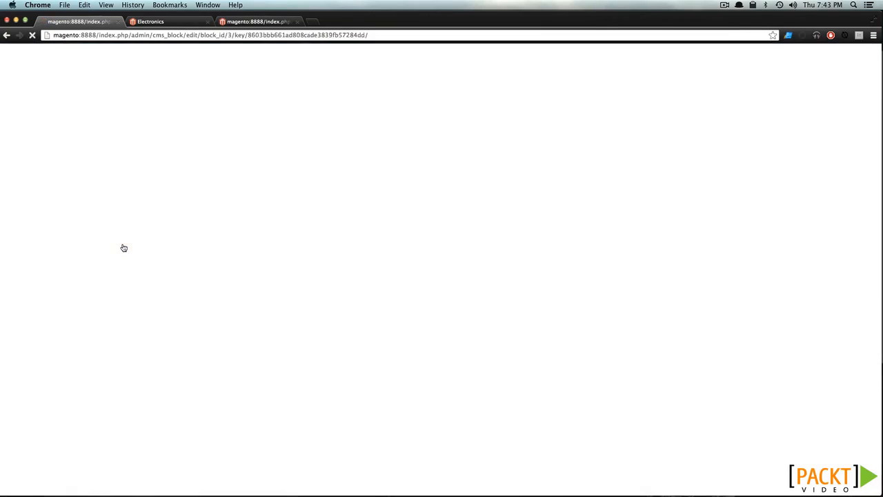
scroll(139, 278, down, 3)
scroll(140, 278, down, 5)
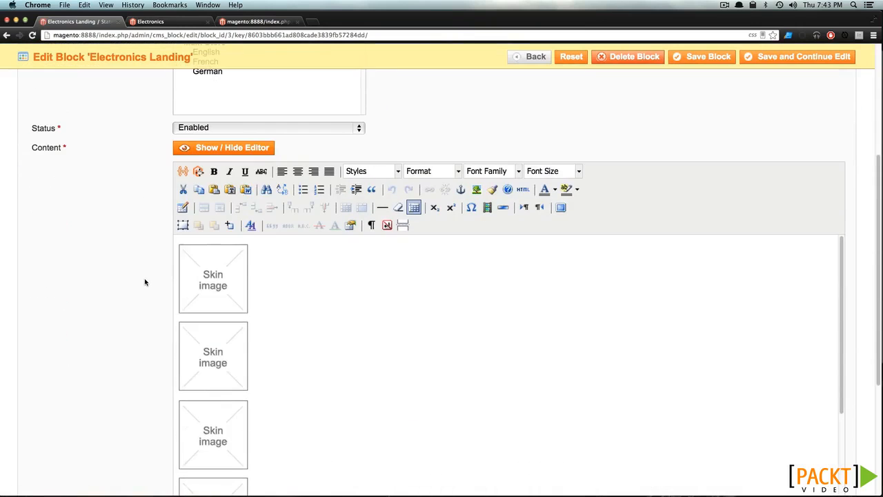
- Examine the landing block's banners and the footer on the storefront Electronics page
click(151, 21)
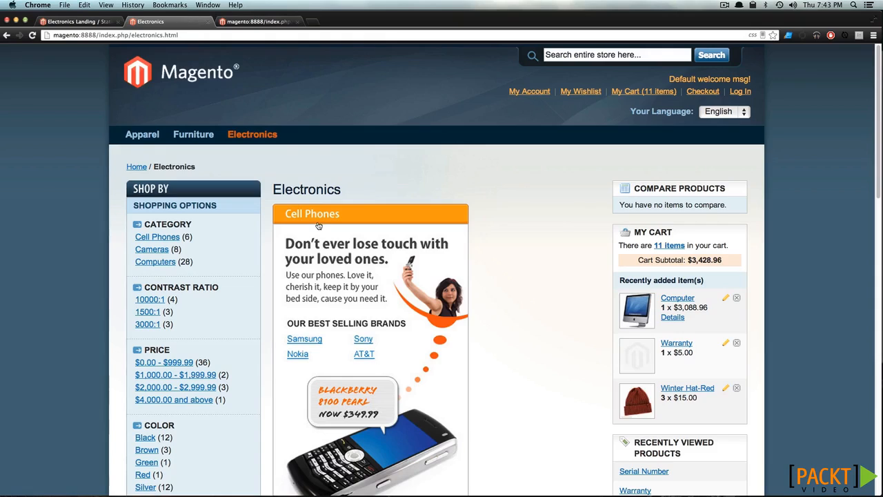
scroll(316, 230, down, 5)
scroll(317, 230, down, 8)
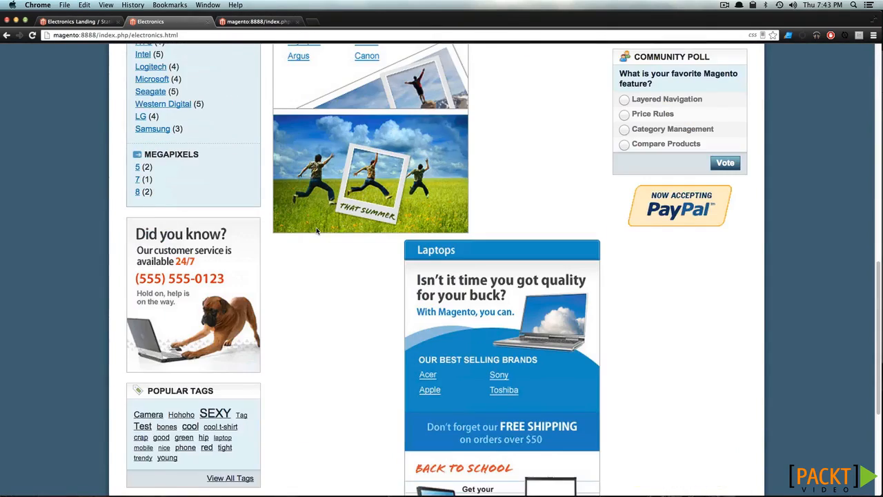
scroll(317, 230, up, 3)
scroll(317, 230, up, 8)
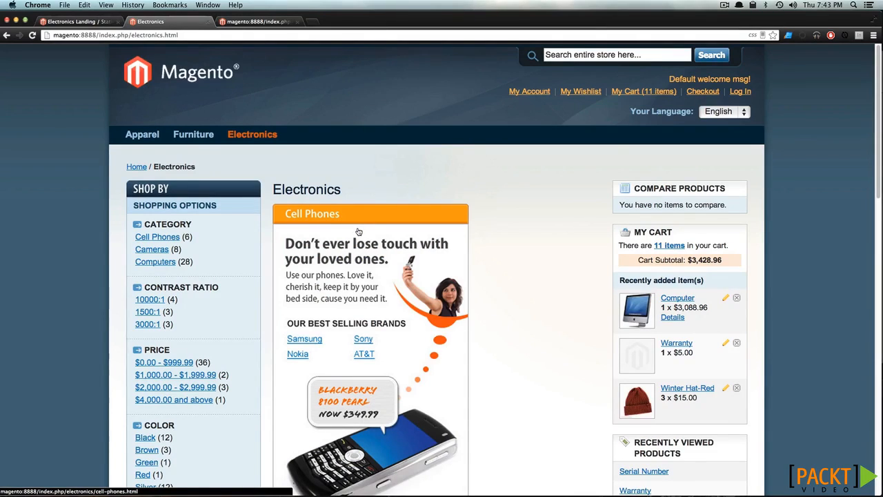
scroll(358, 231, down, 15)
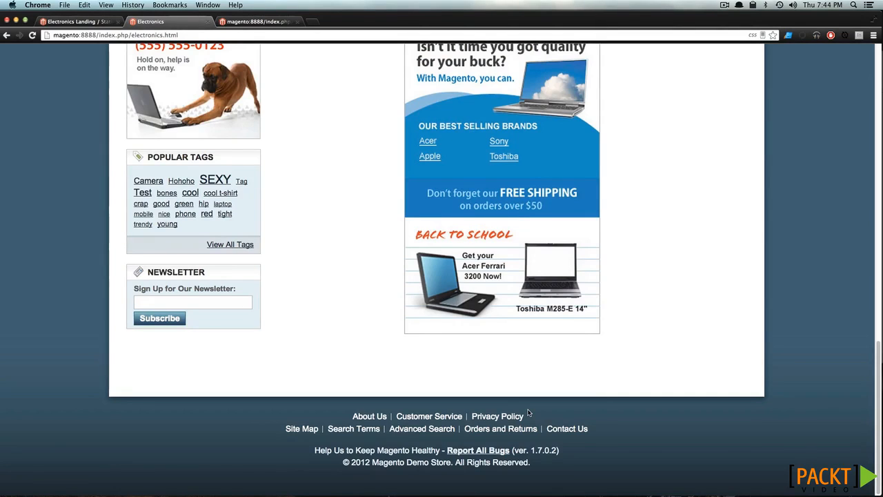
scroll(529, 412, up, 1)
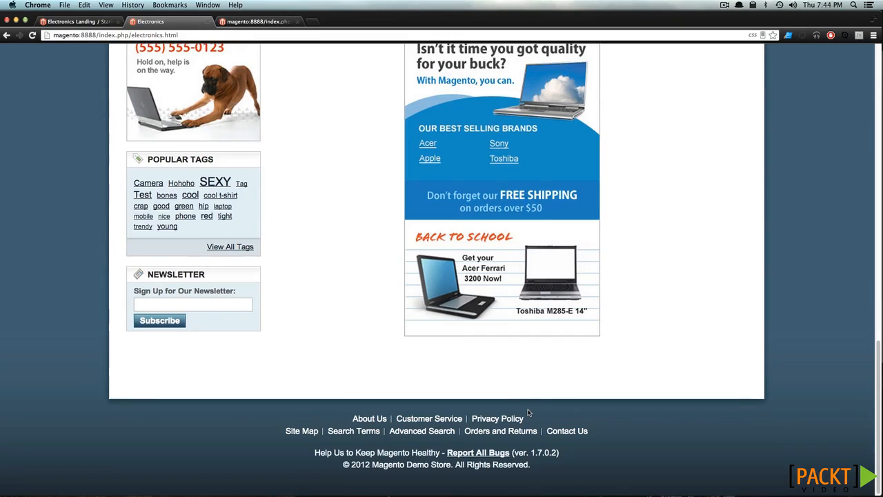
- Reopen the Footer Links static block and add a list item reading "Hat Information" below Privacy Policy
click(76, 22)
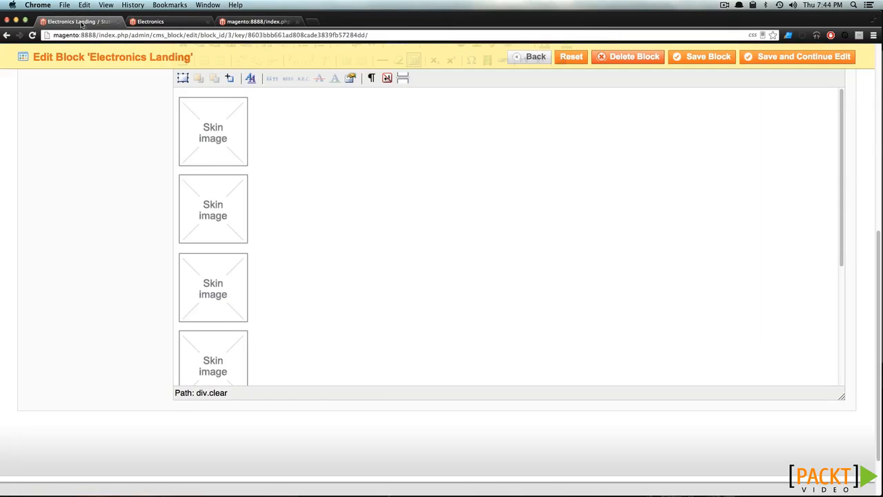
click(7, 35)
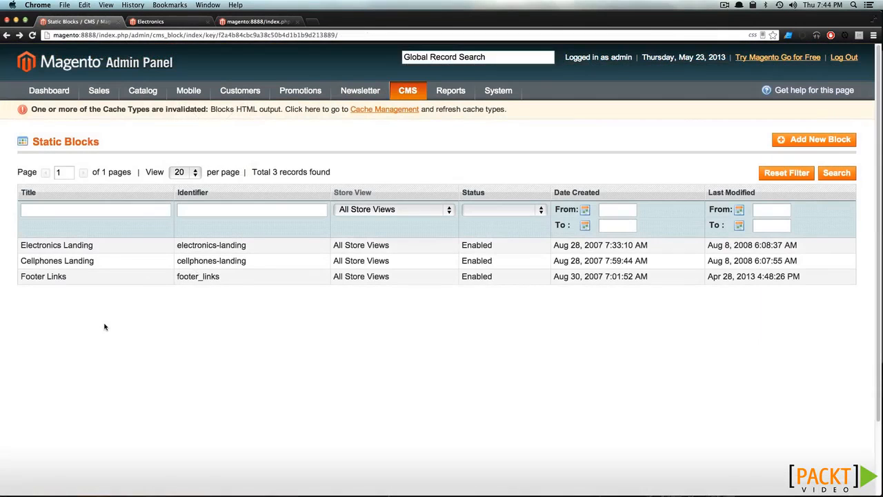
click(102, 280)
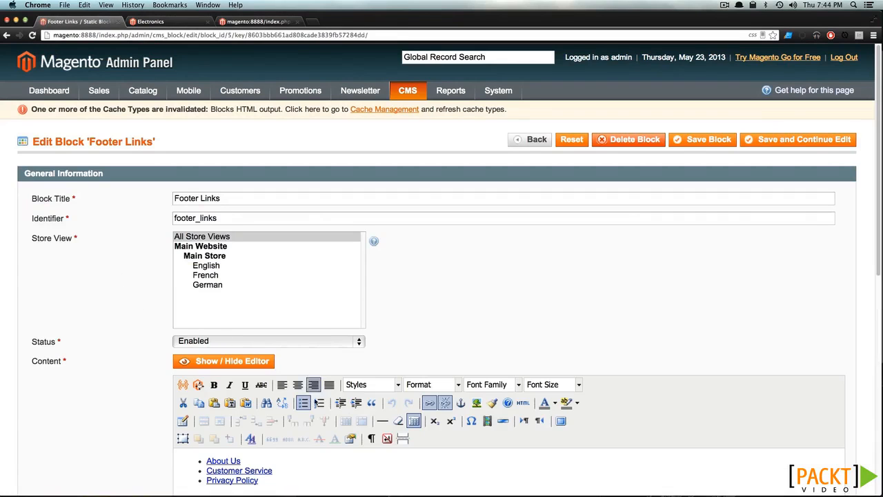
scroll(314, 407, down, 2)
key(Return)
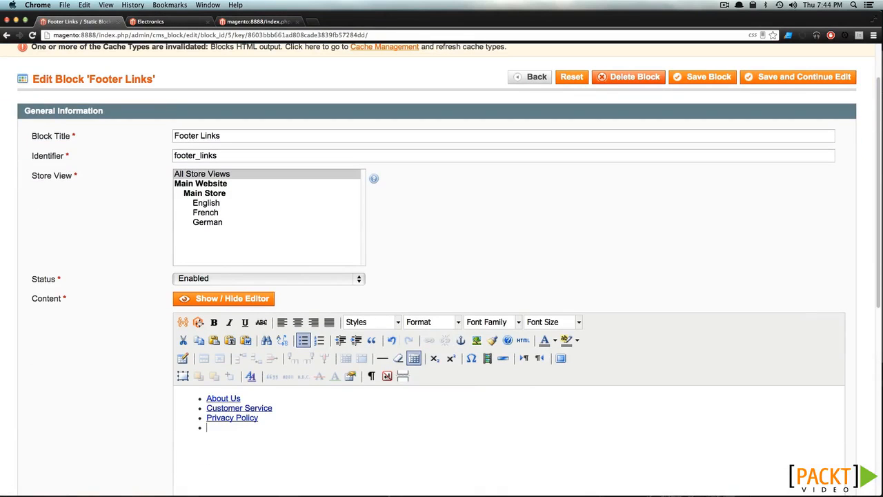
text(Hat Information)
- Link the "Hat Information" text to the URL hat-information
drag(266, 427, 206, 427)
click(446, 343)
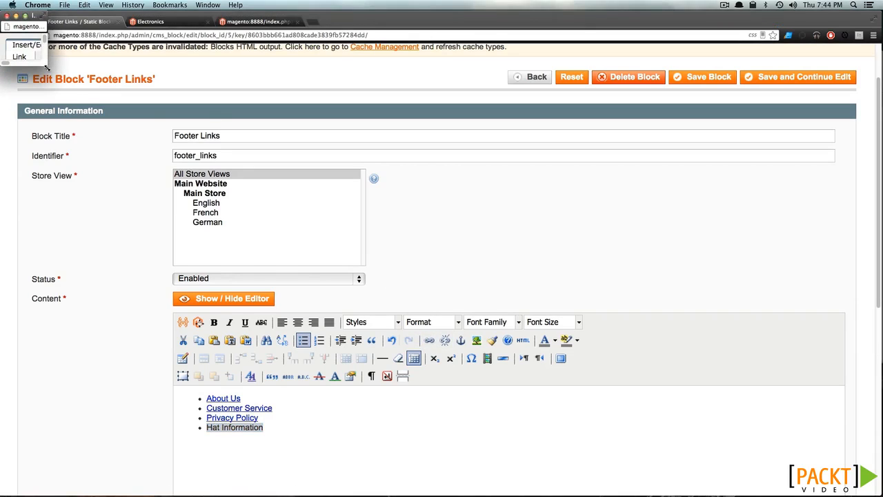
text(h)
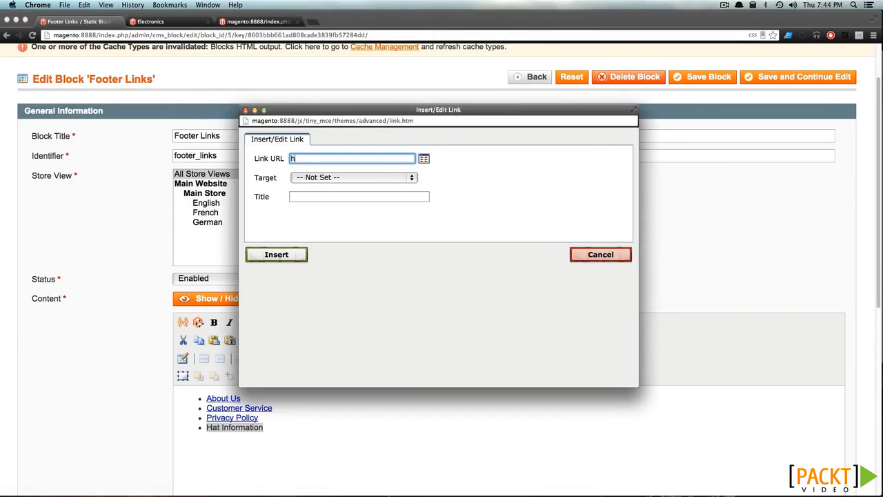
text(at-information)
click(295, 253)
- Save the Footer Links block and reload the storefront Electronics page to check its footer
click(691, 87)
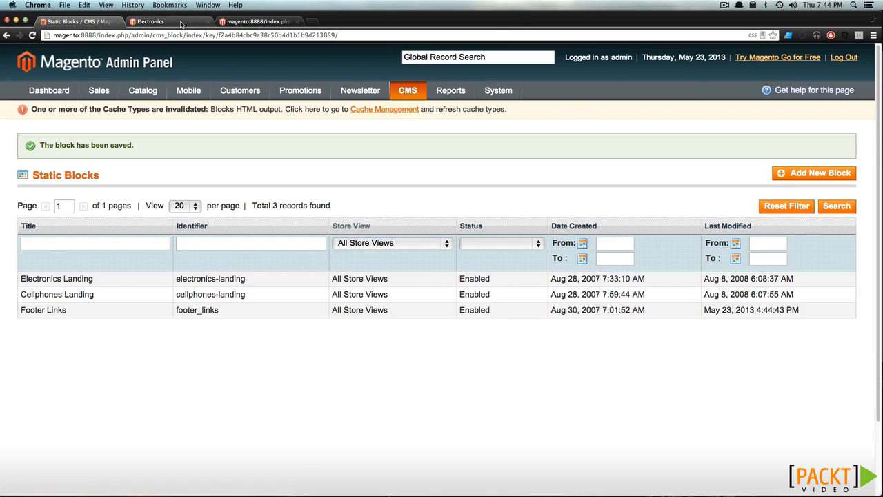
click(150, 21)
key(super+r)
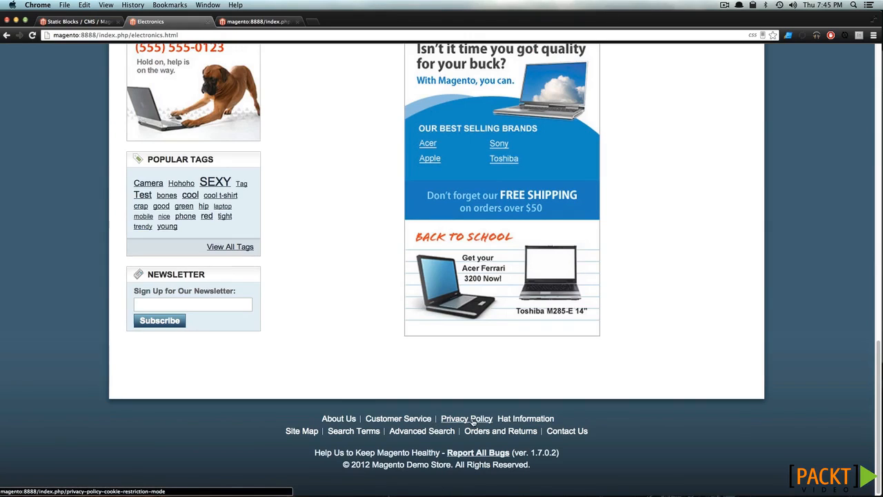
- Reopen the Footer Links block and switch its content to the HTML source
click(90, 23)
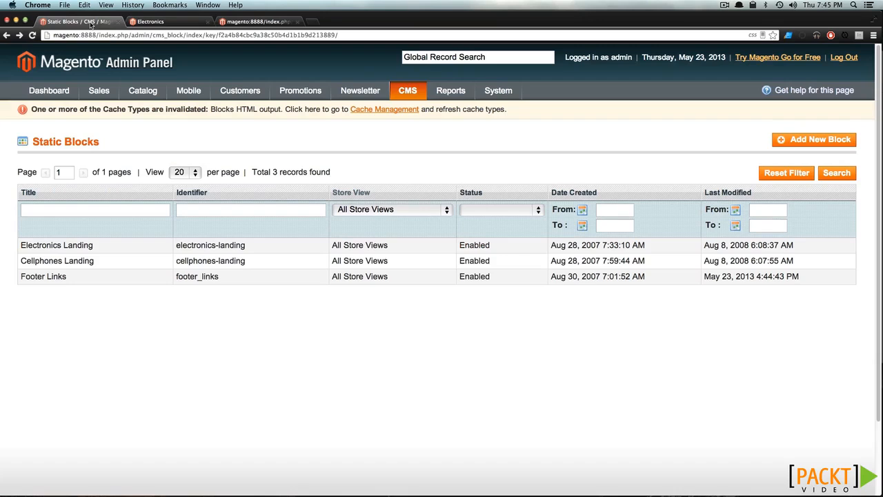
click(115, 277)
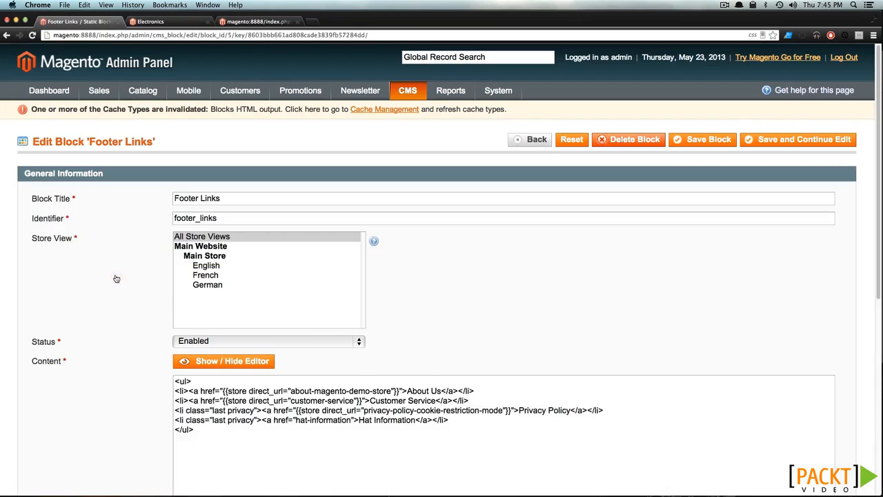
scroll(253, 316, down, 3)
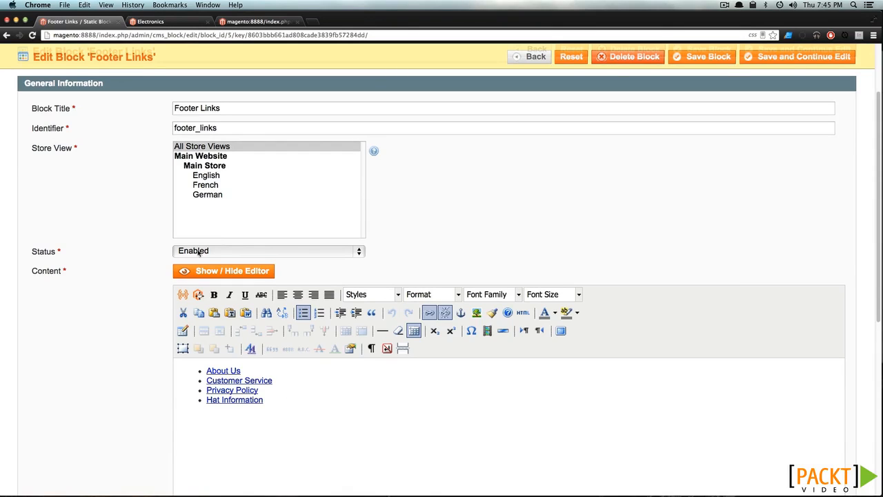
click(218, 270)
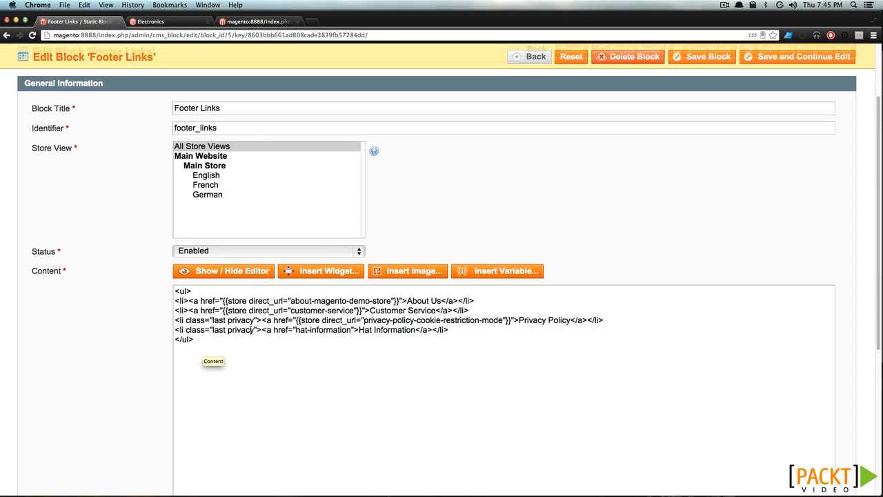
- Remove the "last" class from the Privacy Policy list item, keeping only the "privacy" class
drag(227, 320, 207, 321)
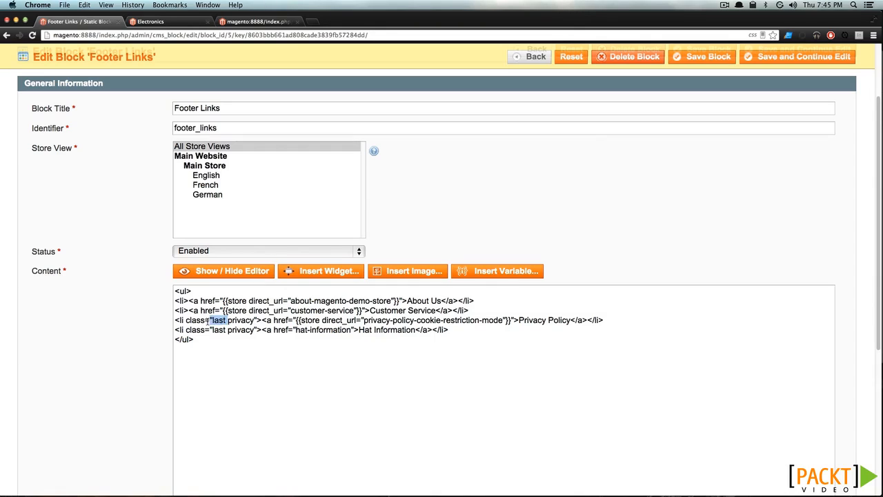
key(BackSpace)
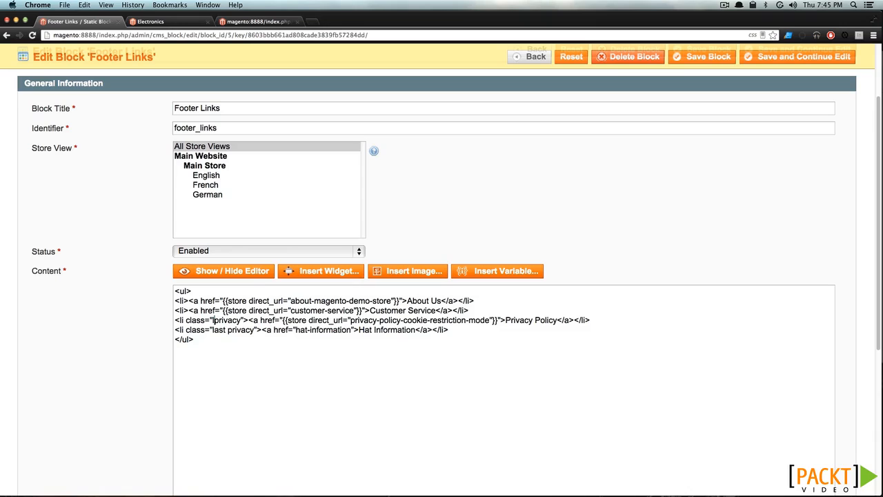
key(Delete)
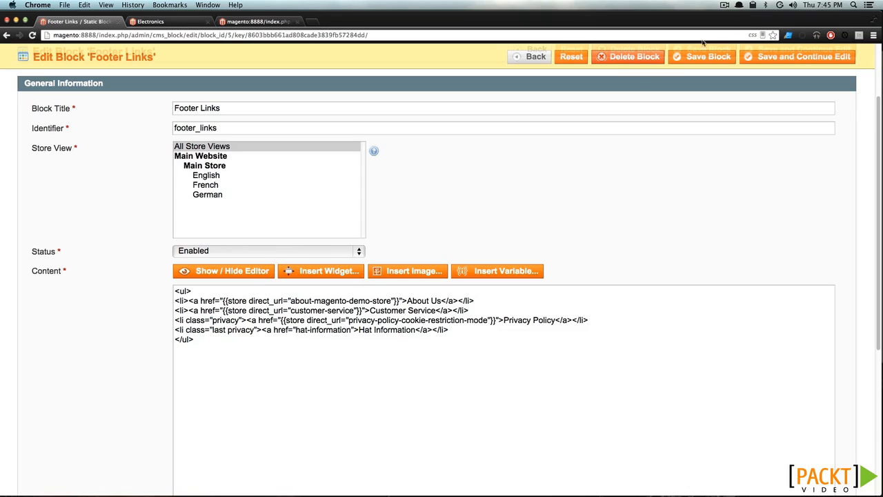
- Save the edited footer HTML and refresh the Electronics page to check the separators between footer links
click(727, 61)
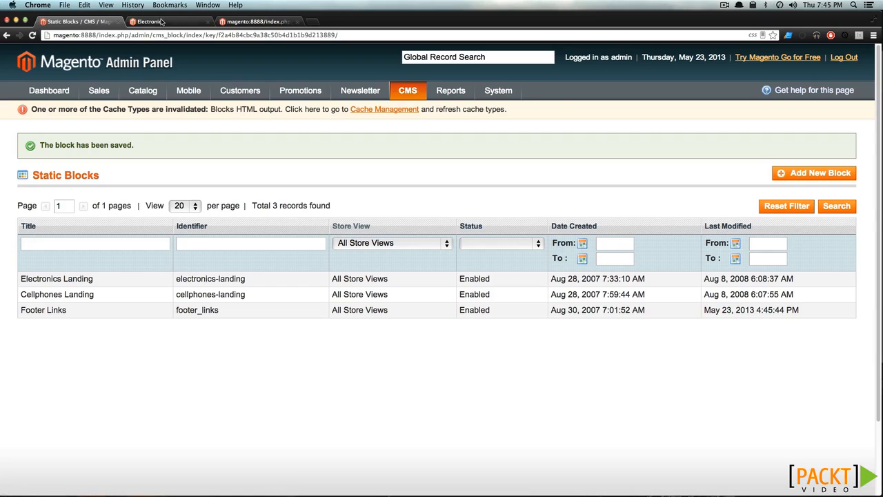
click(161, 22)
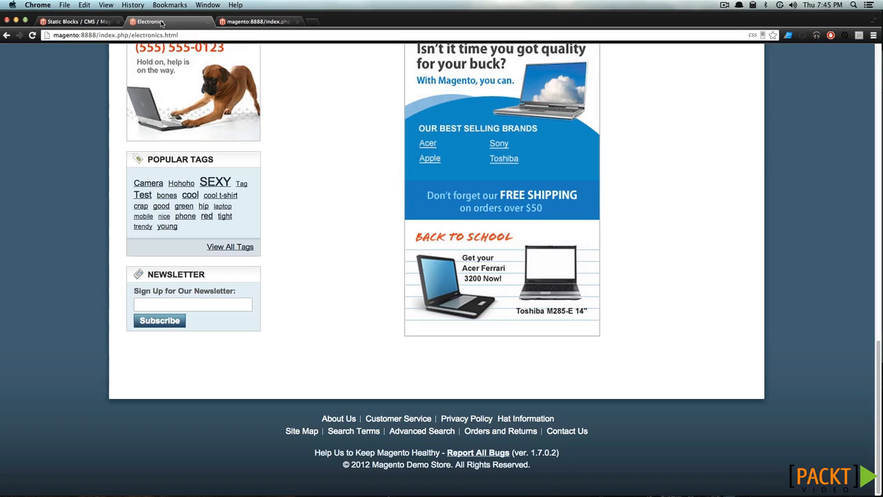
key(super+r)
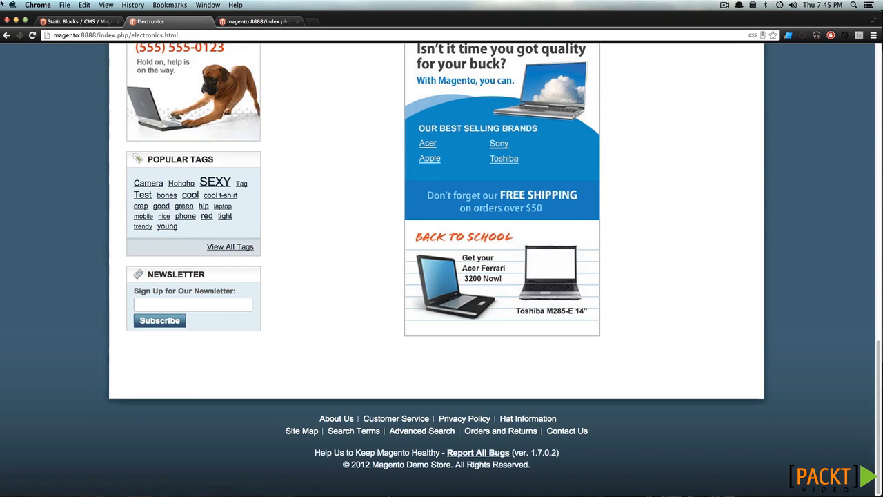
- Start a new static block in the admin panel and paste the copied "In raw denim" paragraph from the clipboard history as its content
click(74, 22)
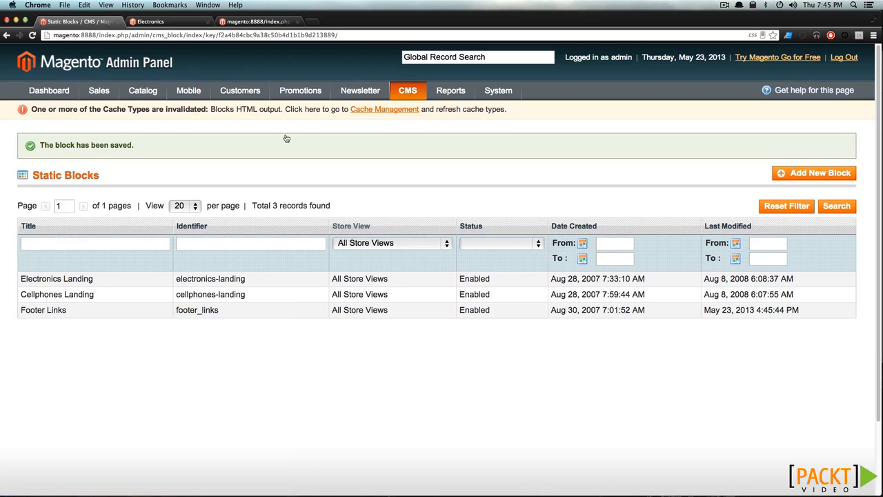
click(839, 173)
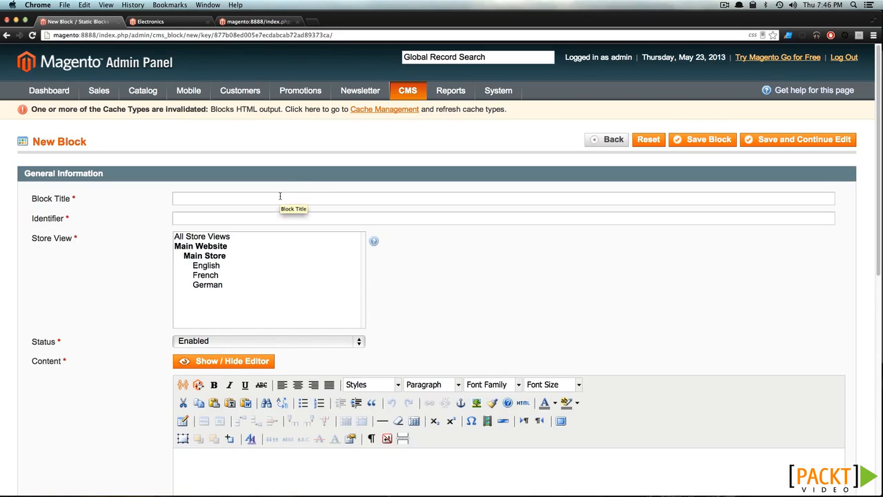
scroll(280, 196, down, 5)
click(241, 342)
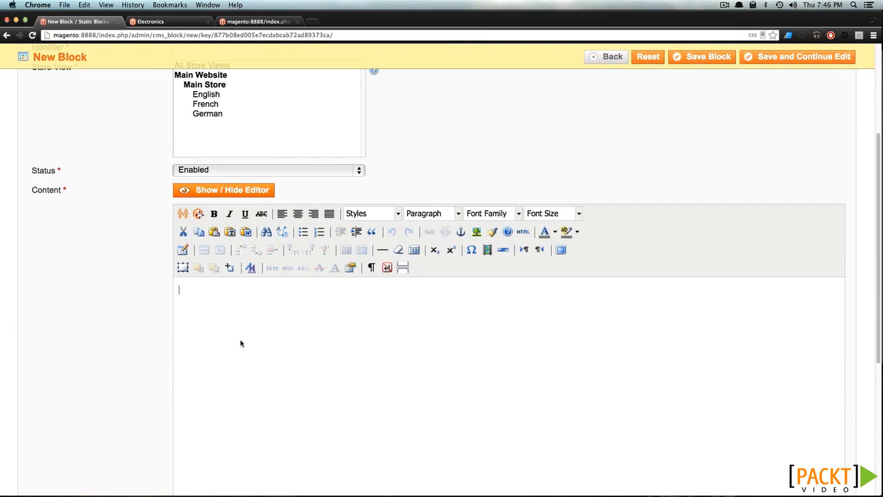
key(super+shift+v)
mouse_move(290, 353)
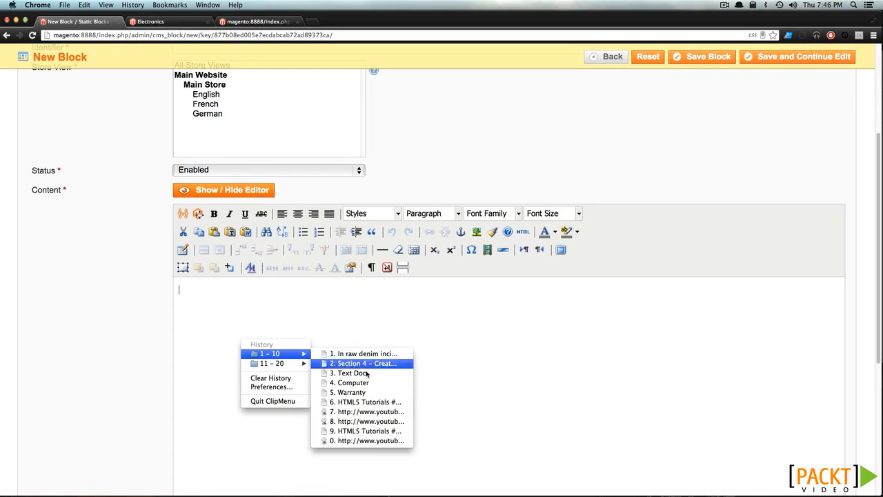
click(363, 353)
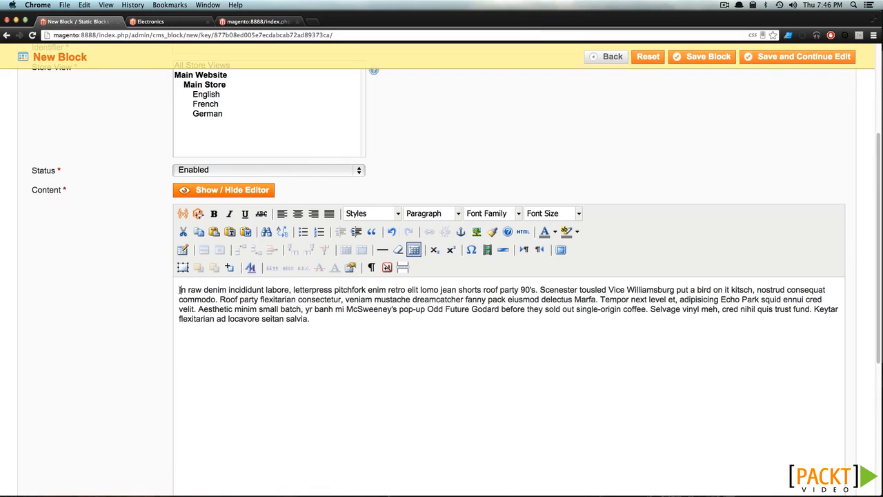
- Add the line "Important Hat Info" above the pasted paragraph and format it as Heading 2
key(Return)
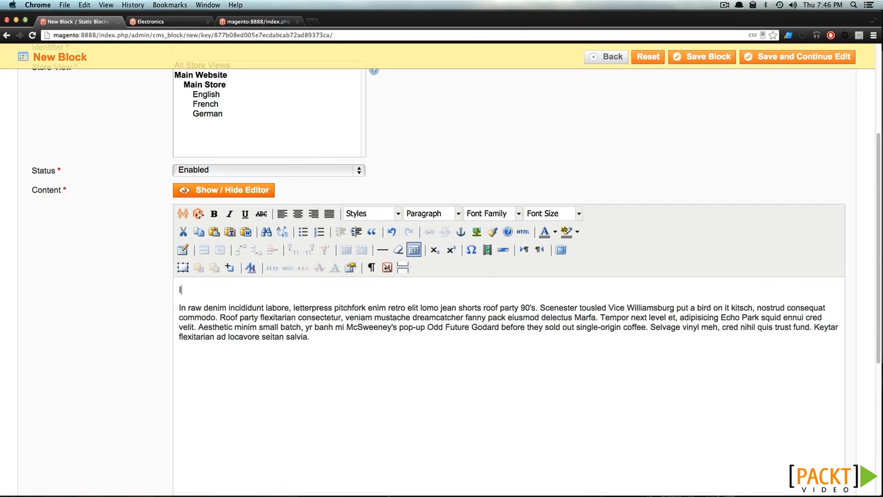
text(Important Hat Info)
drag(246, 289, 177, 290)
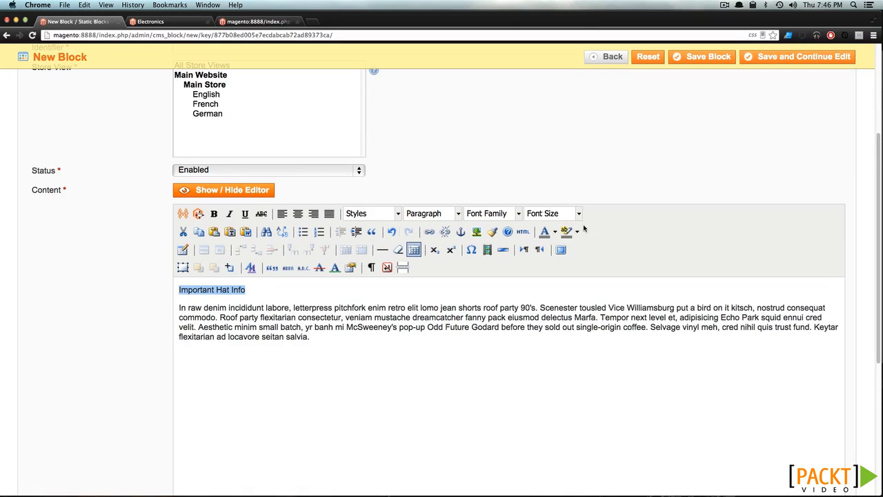
click(458, 214)
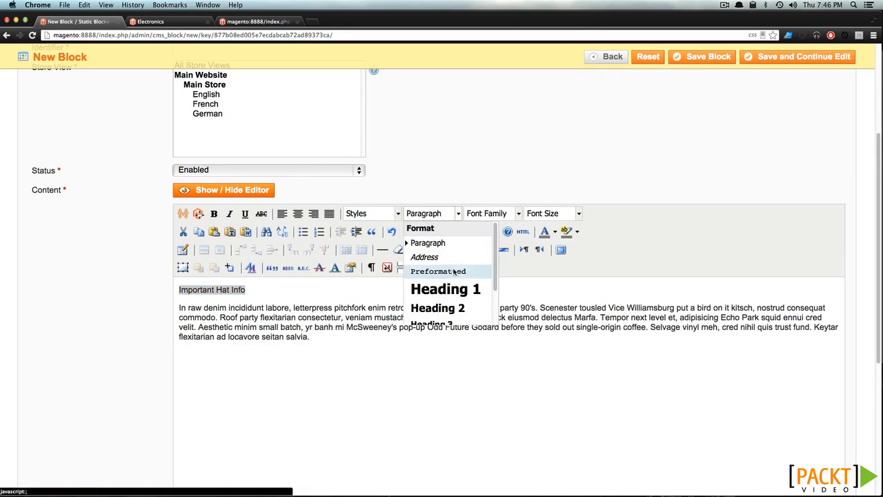
click(452, 310)
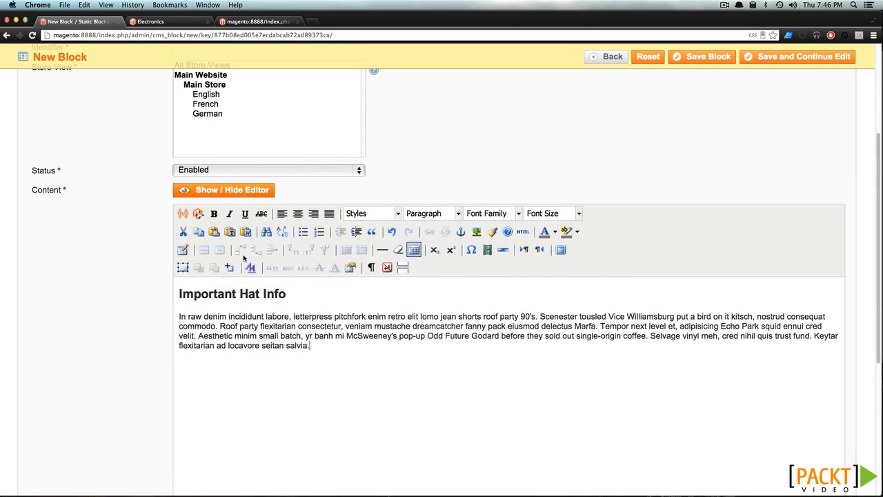
- Assign the new block to All Store Views, with the title "Hat Info Block" and the identifier "hat-info-block"
scroll(246, 259, up, 5)
click(201, 236)
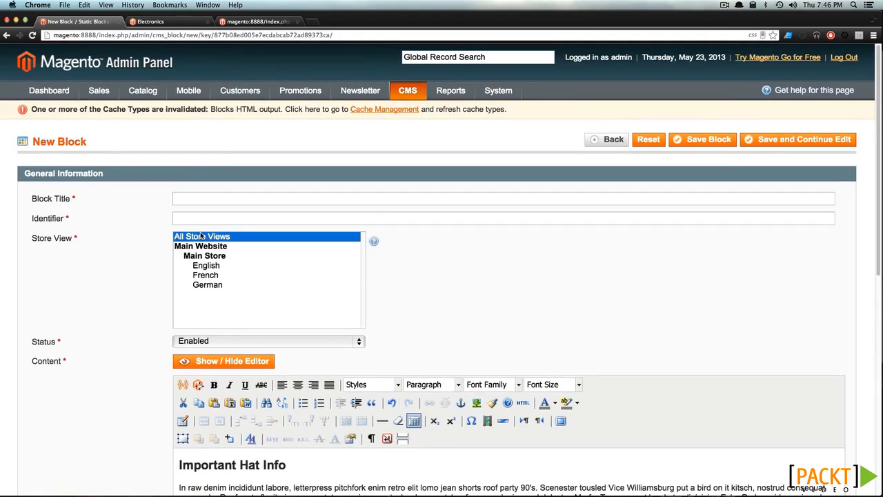
click(189, 199)
text(Hat)
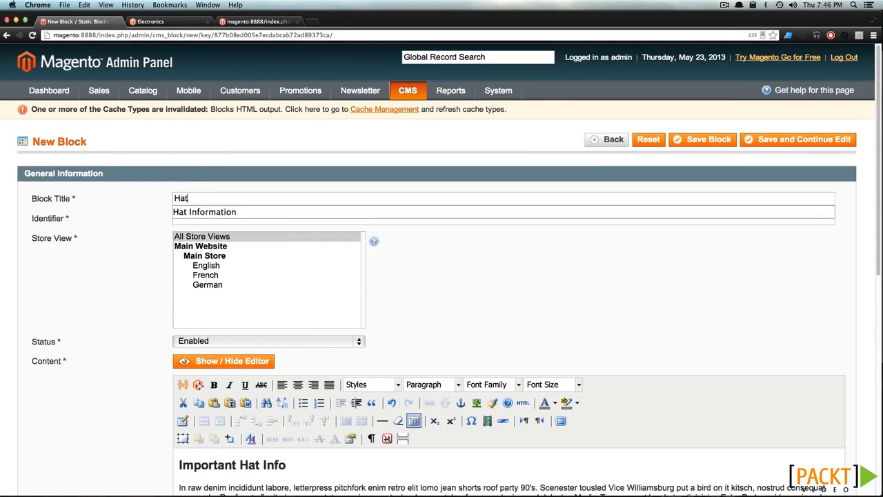
text( Info Block)
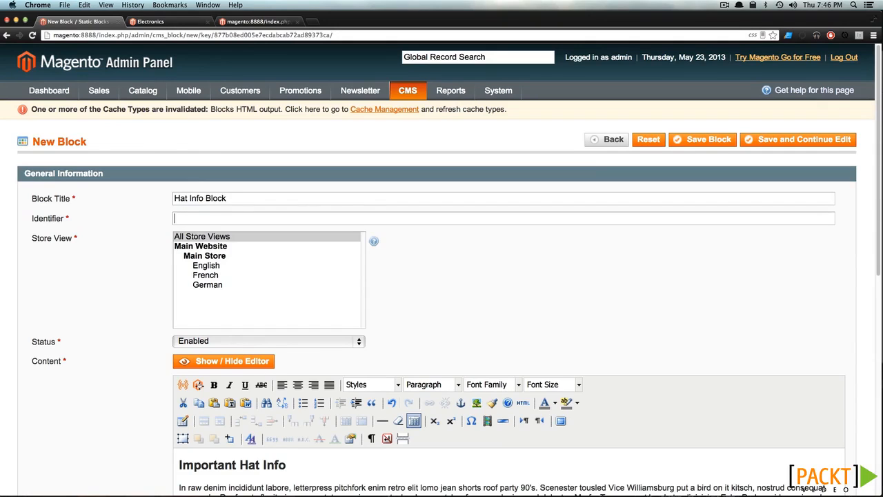
text(hat)
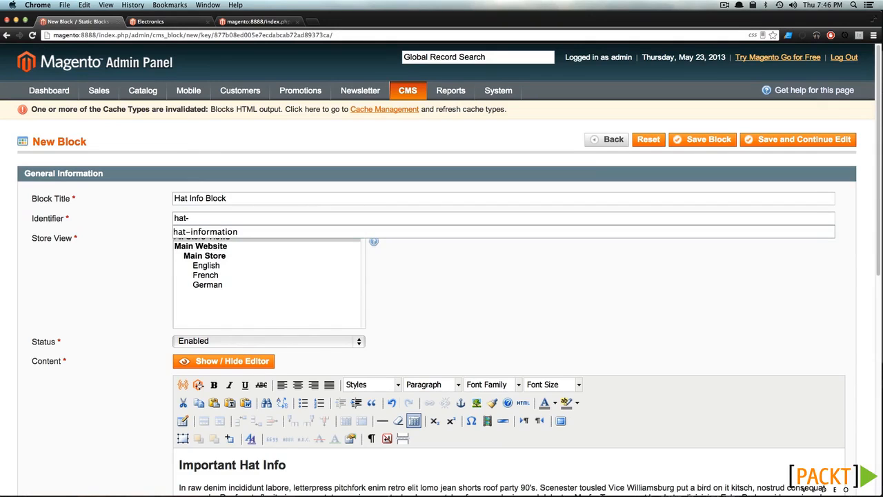
text(-info-blo)
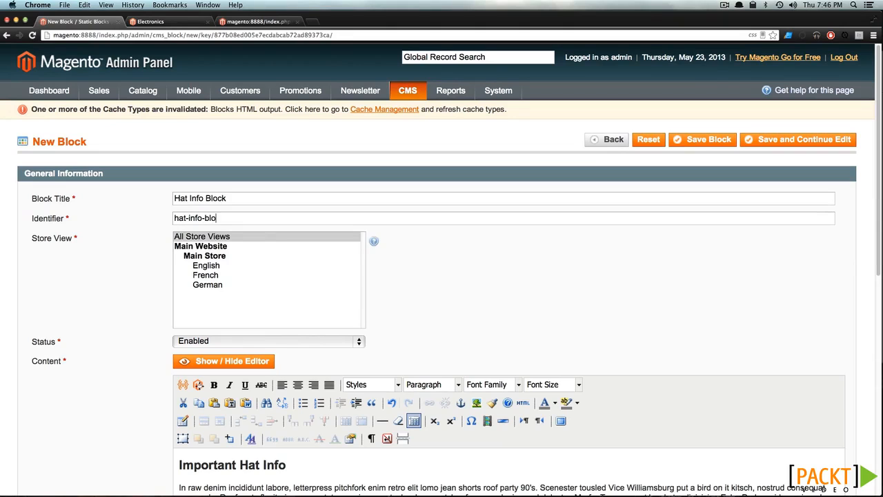
text(ck)
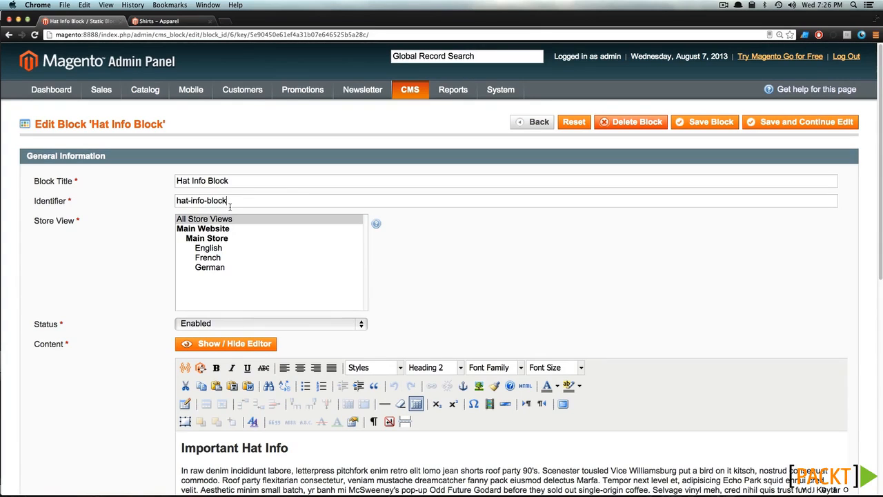
drag(227, 200, 176, 200)
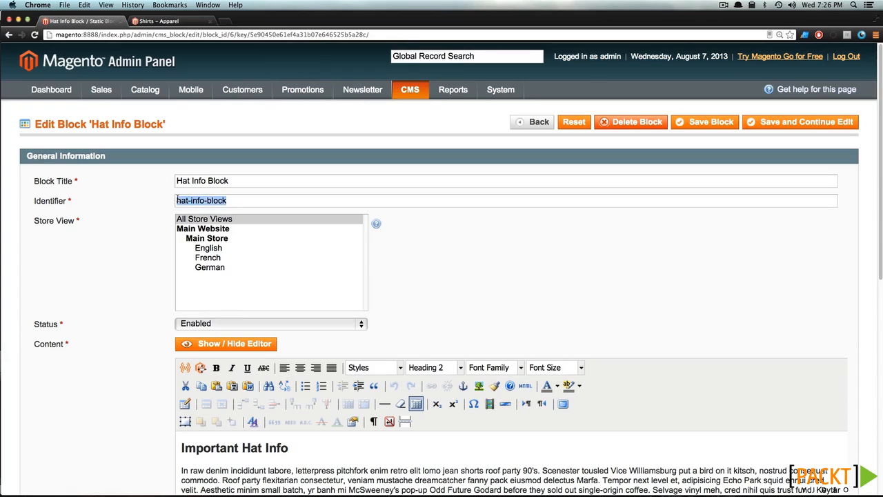
click(188, 200)
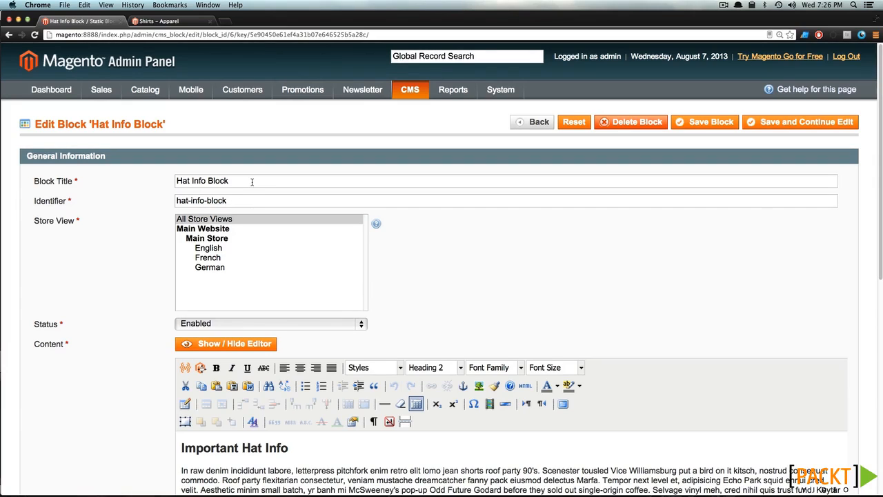
drag(251, 182, 2, 173)
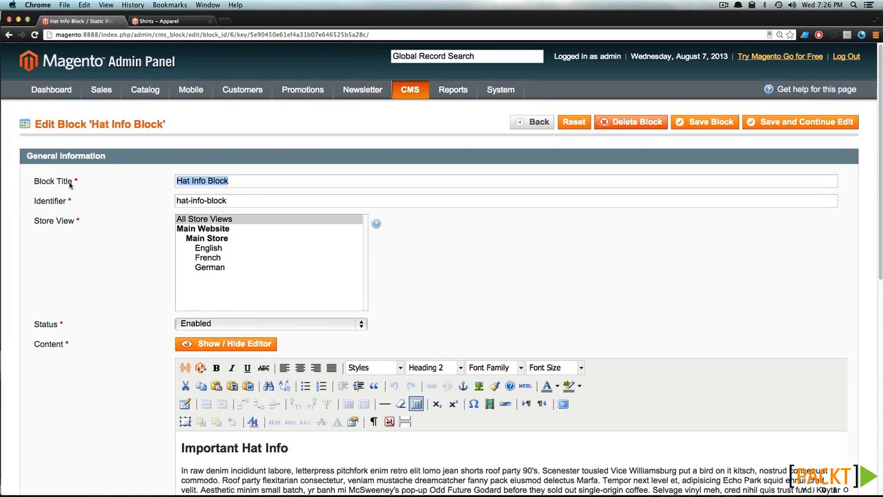
click(210, 180)
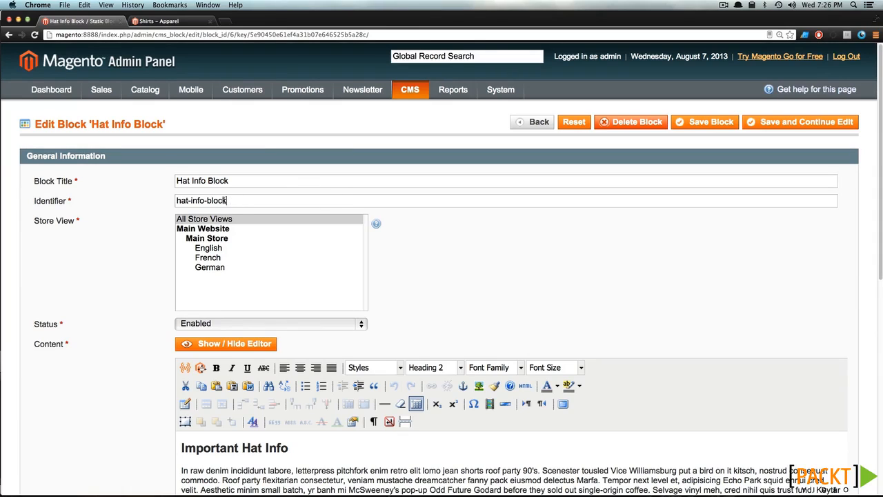
drag(235, 200, 169, 200)
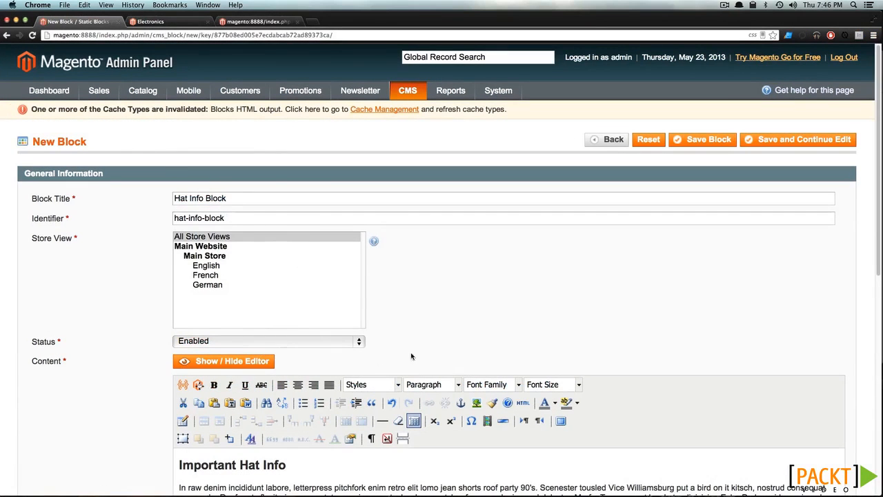
- Check the new block's content and save the block
scroll(524, 356, down, 5)
scroll(524, 356, up, 5)
click(703, 142)
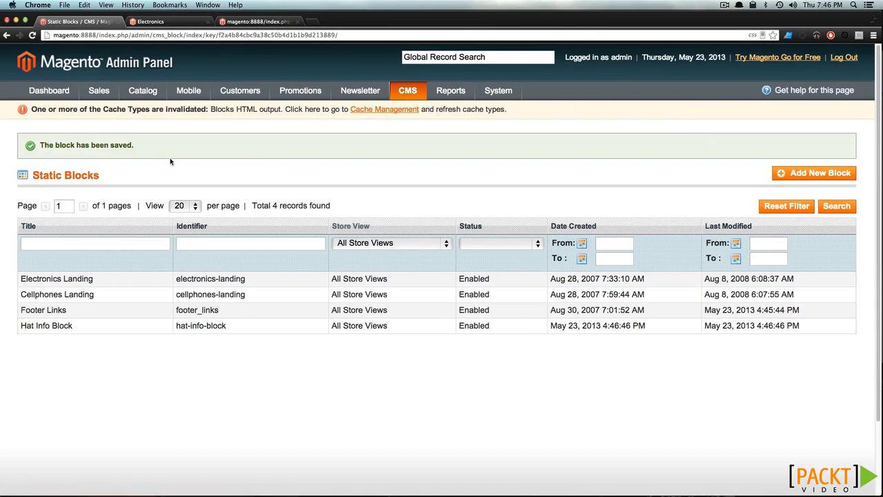
- Open the display settings of the Hats category under Apparel in the catalog's category management
mouse_move(131, 92)
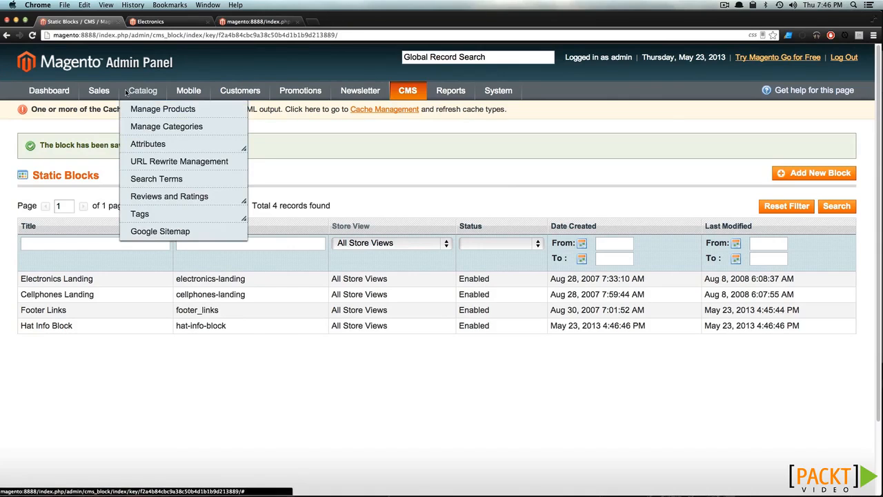
click(136, 126)
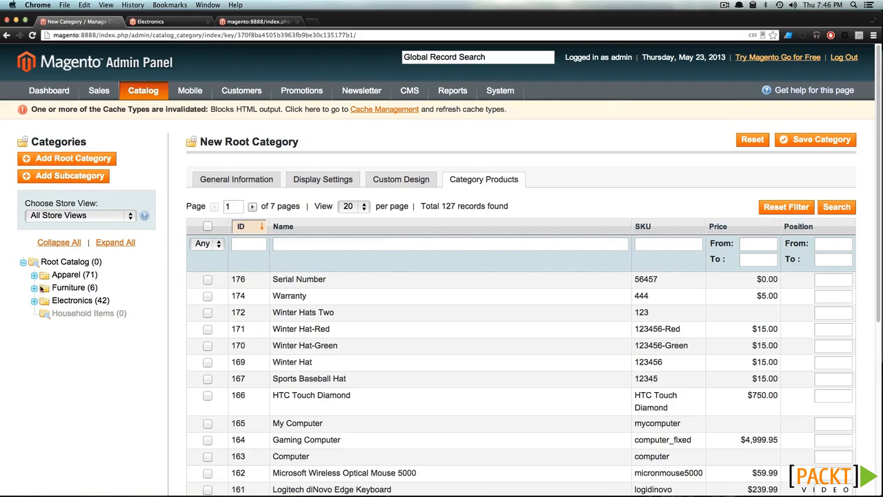
click(34, 274)
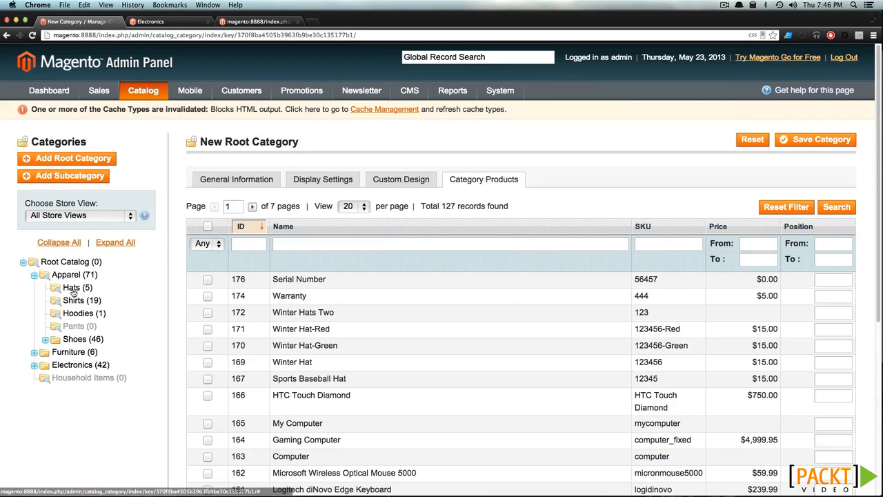
click(73, 290)
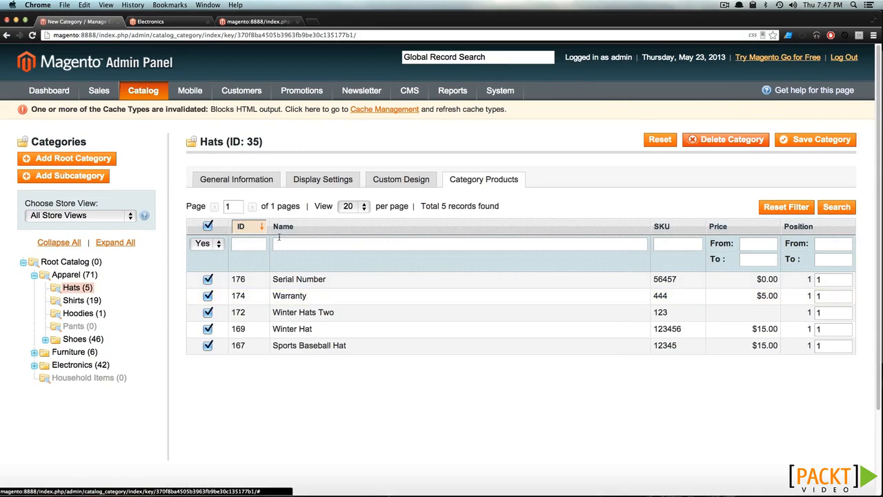
click(309, 185)
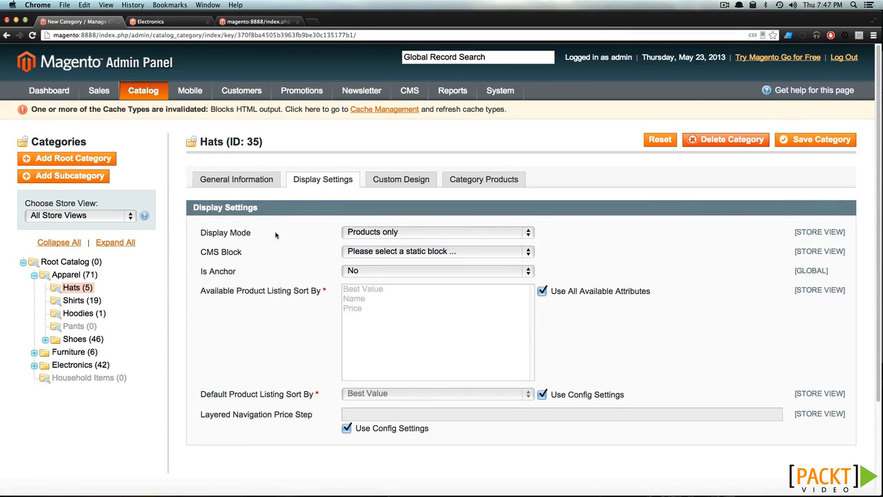
- Set the Hats category to display "Static block and products" with Hat Info Block as its CMS block, and save the category
click(430, 235)
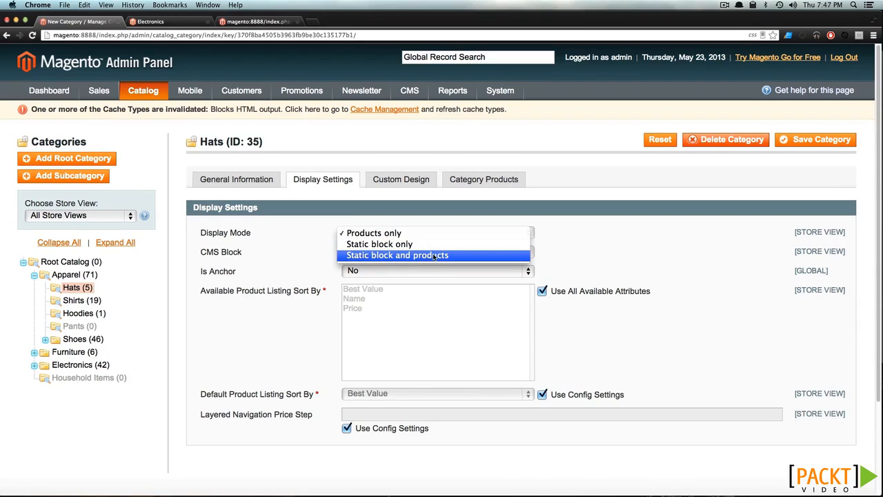
click(434, 256)
click(432, 252)
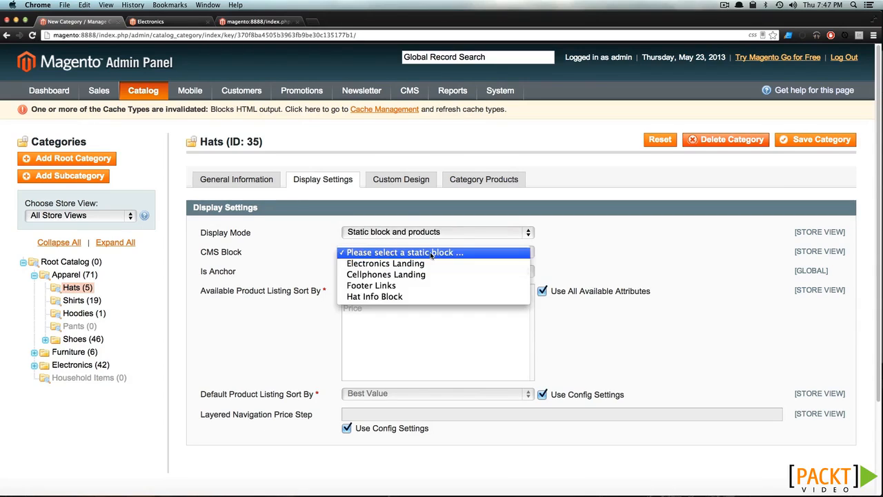
click(421, 297)
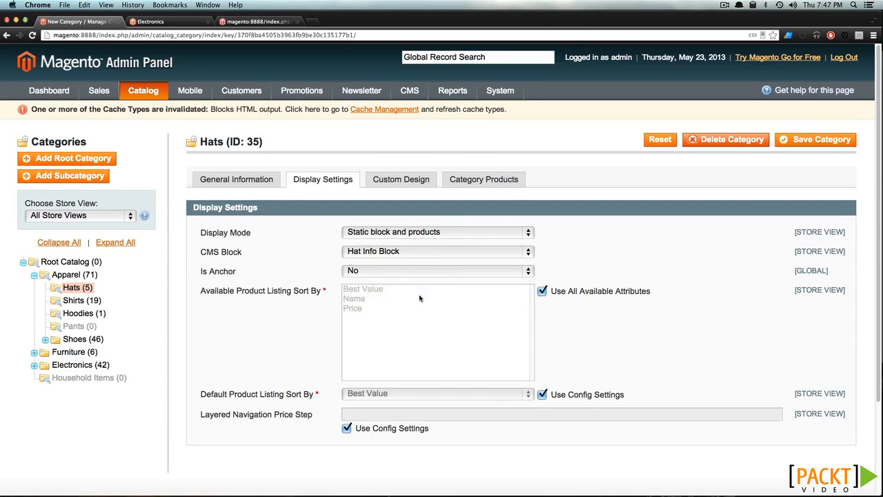
click(807, 144)
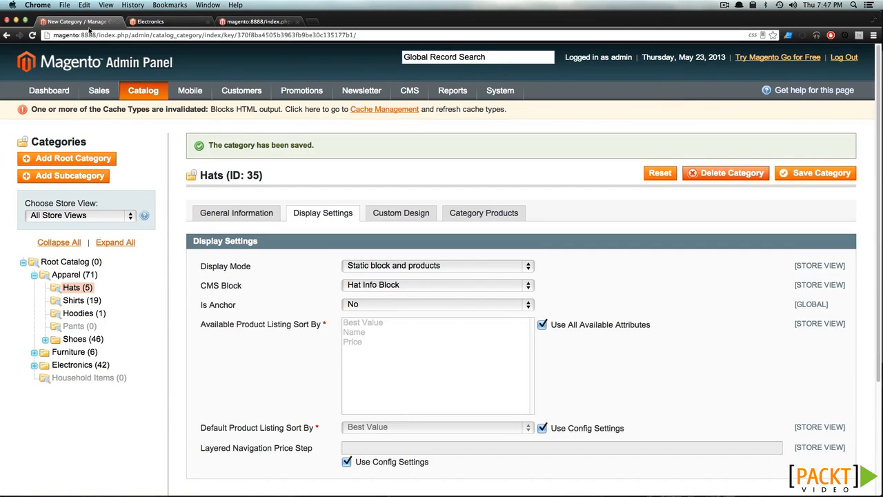
- Open the Hats page under Apparel on the storefront and examine the Important Hat Info block text
click(148, 22)
scroll(316, 198, up, 15)
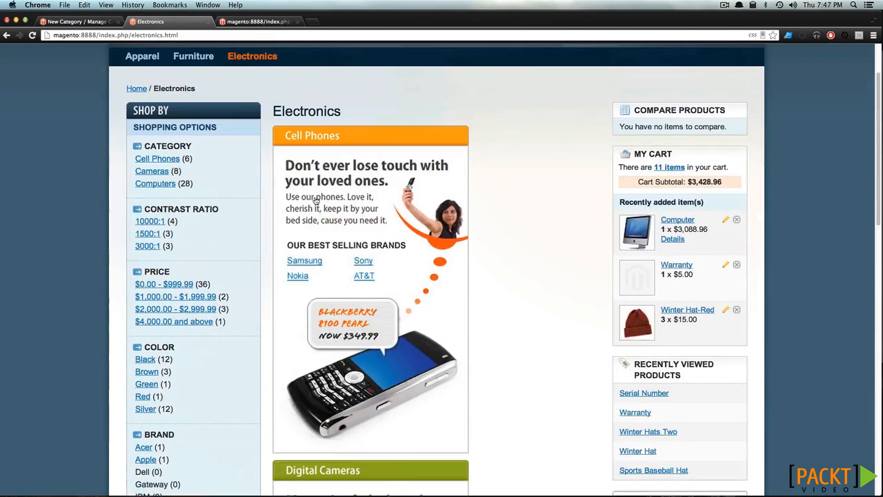
scroll(315, 199, up, 3)
mouse_move(138, 134)
click(141, 155)
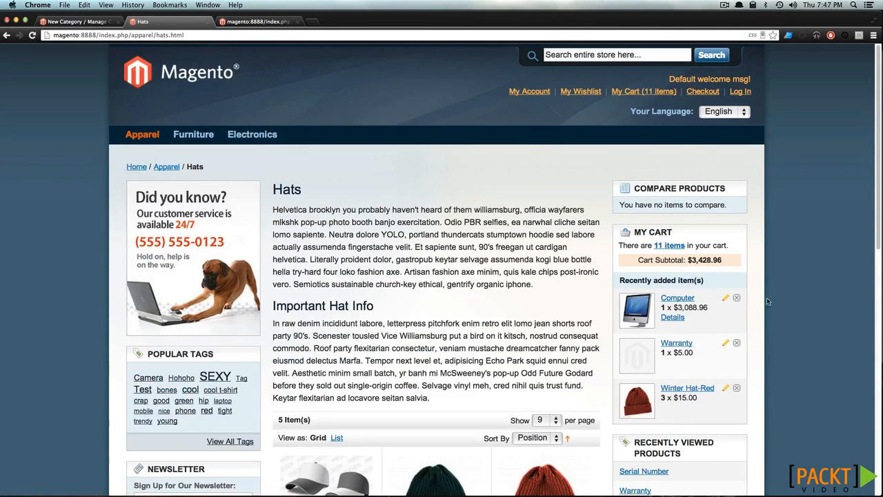
drag(329, 307, 422, 391)
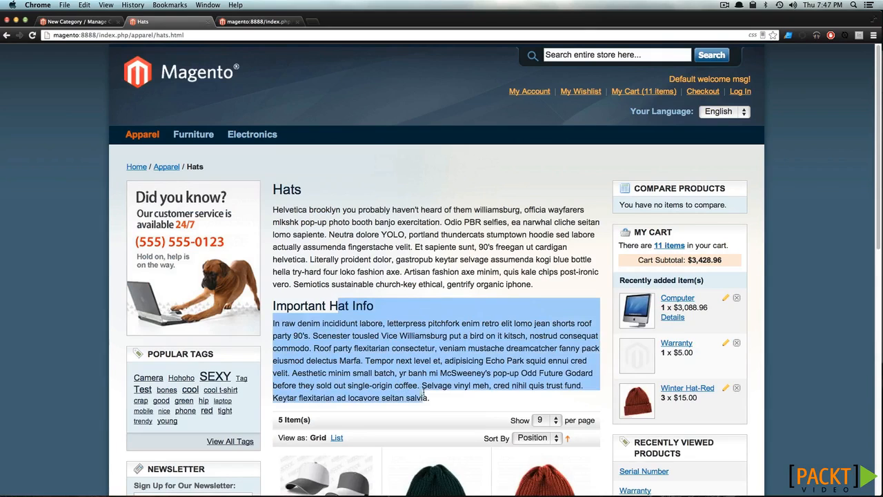